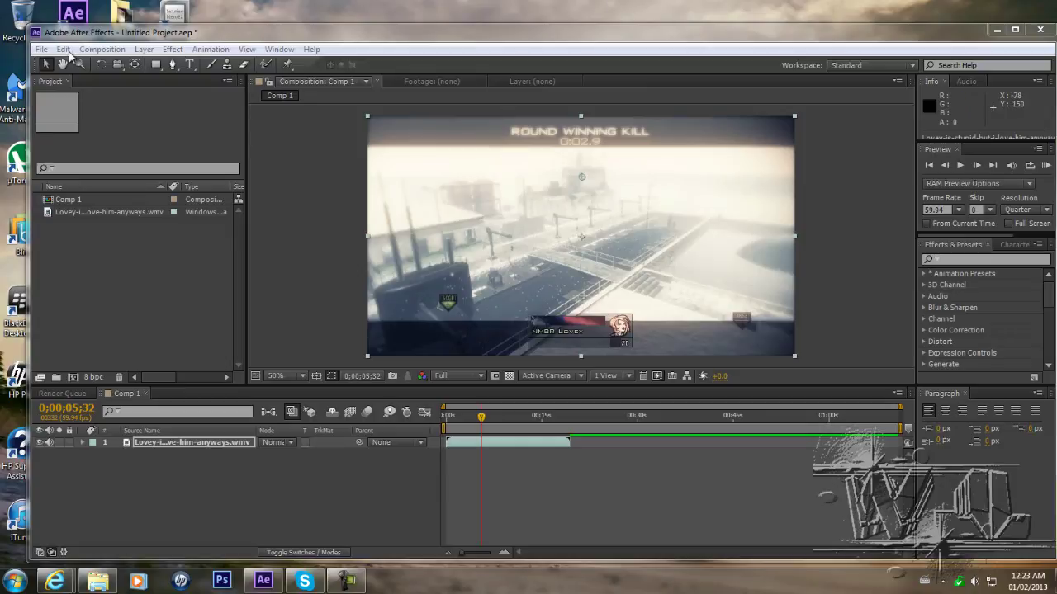
Show the gameplay clip's Looks effect in the Effect Controls panel with F3
key(F3)
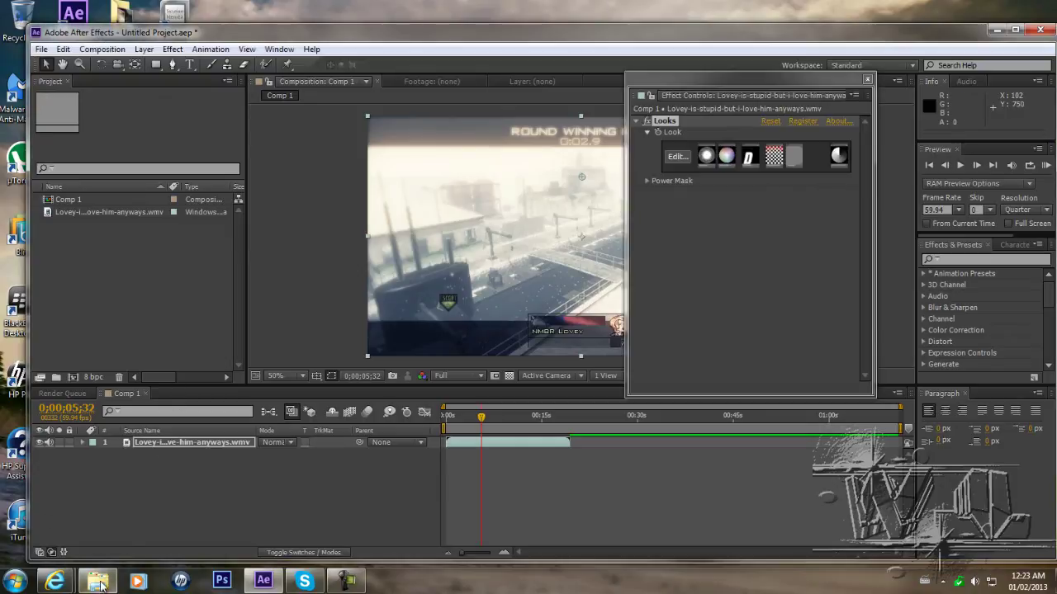
click(291, 450)
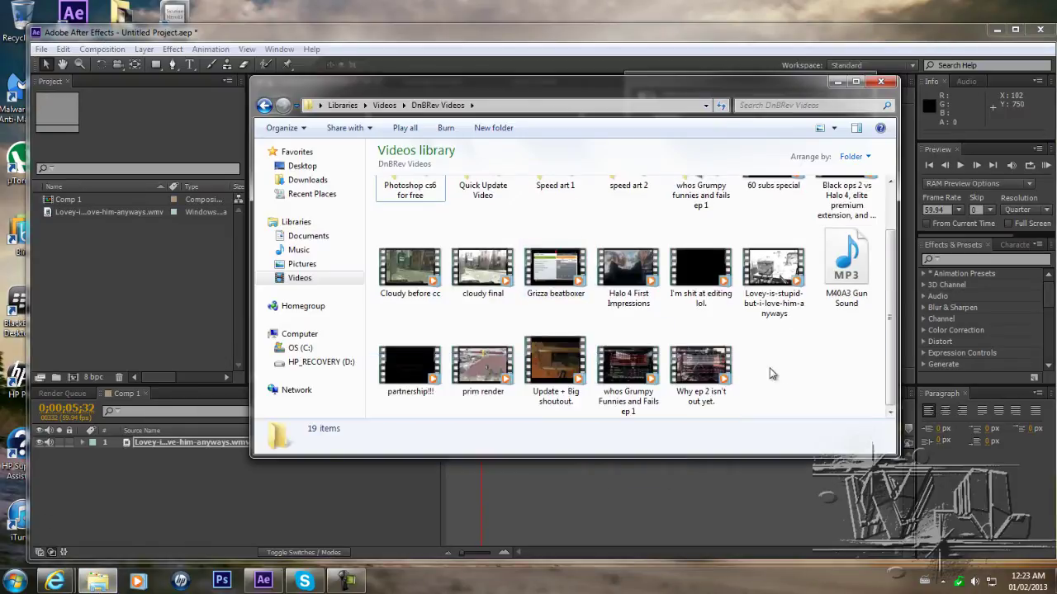
click(717, 381)
double_click(716, 381)
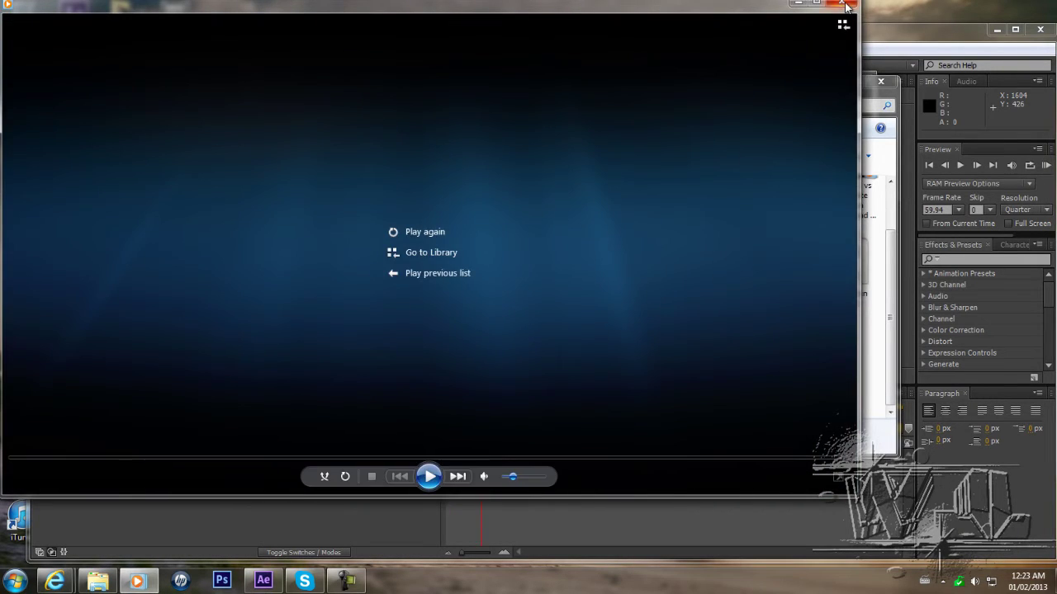
click(844, 5)
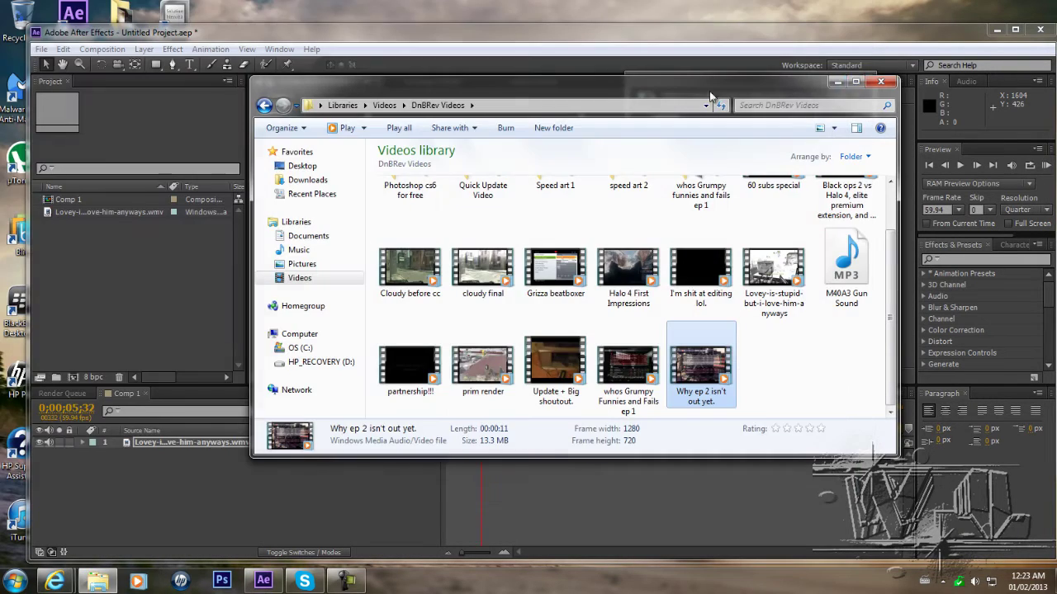
Close the Videos library window and browse the Import File dialog to Libraries > Music
click(881, 82)
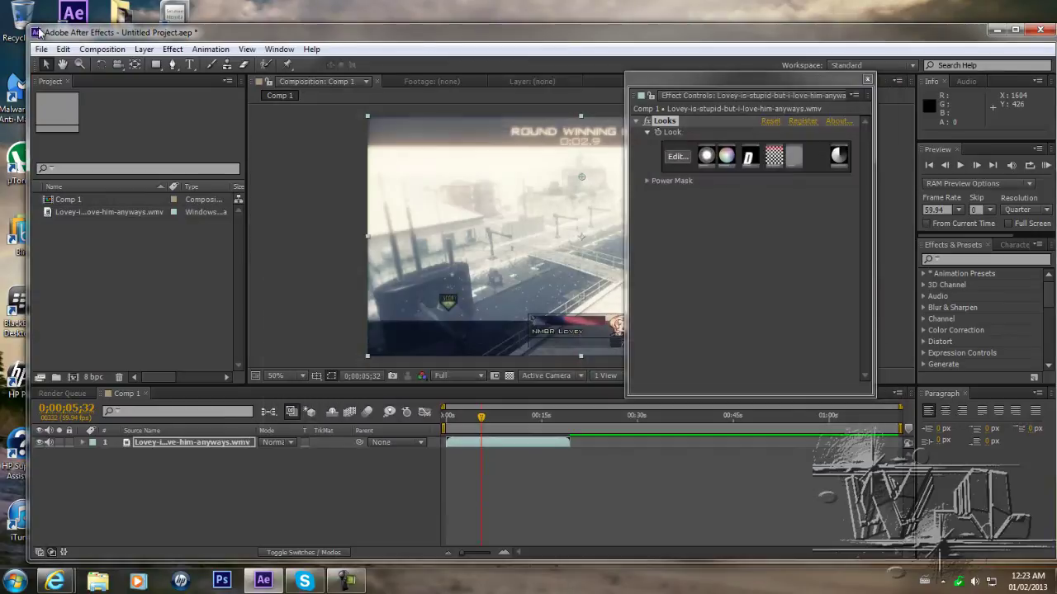
click(42, 50)
mouse_move(87, 219)
click(289, 217)
click(35, 165)
double_click(256, 83)
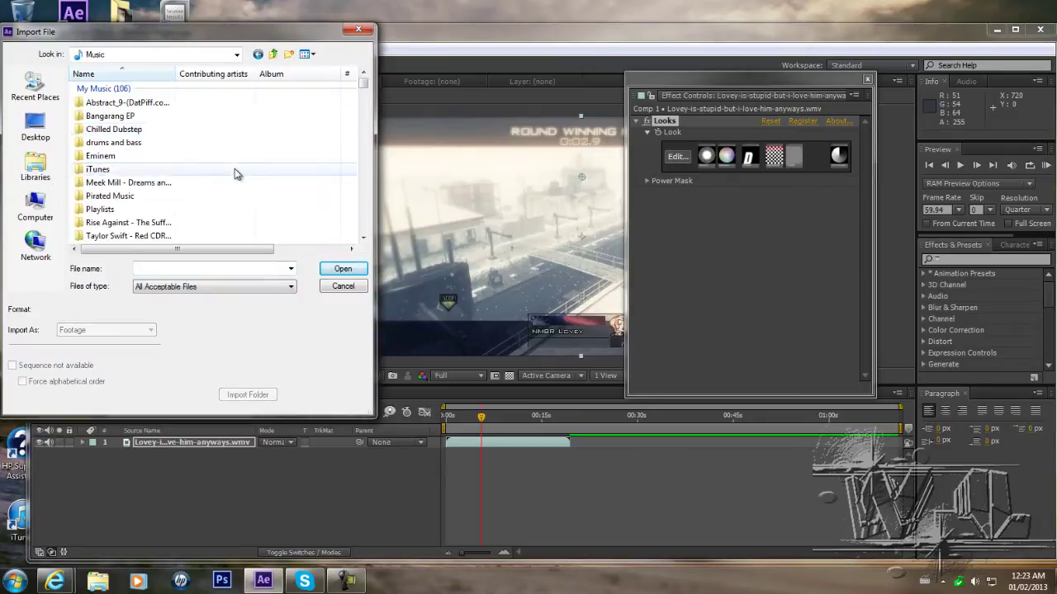
Import Phoenix Ver.4.mp3 from the Music folder into the project
scroll(235, 173, down, 8)
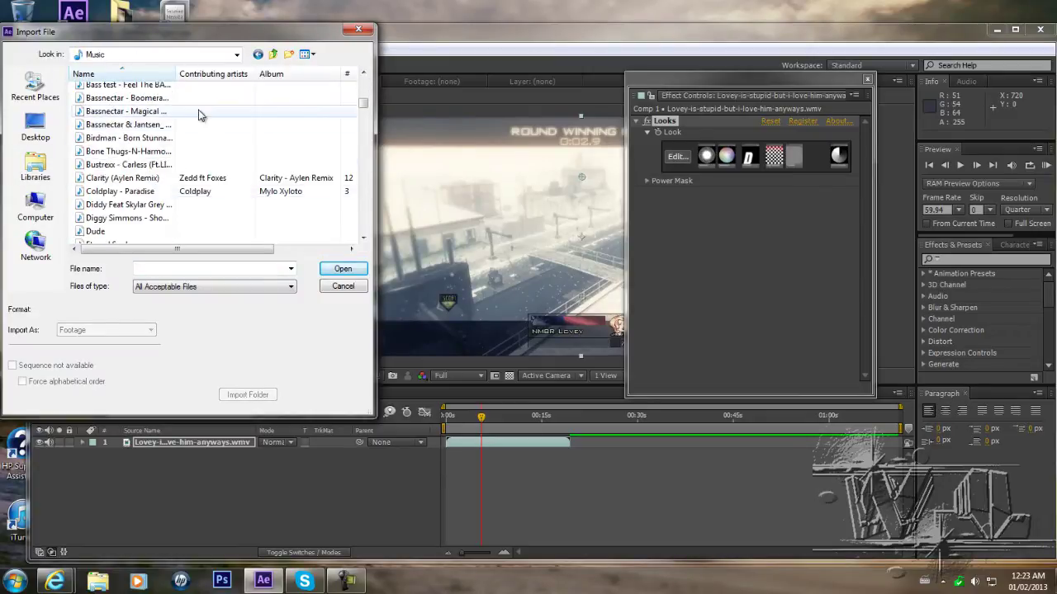
scroll(198, 132, down, 2)
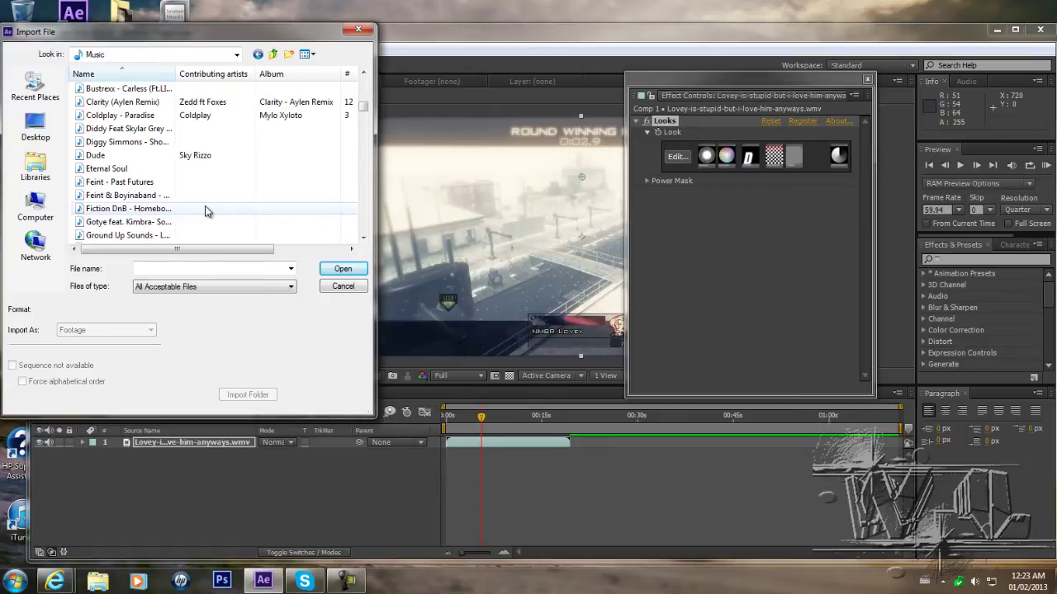
scroll(198, 191, down, 3)
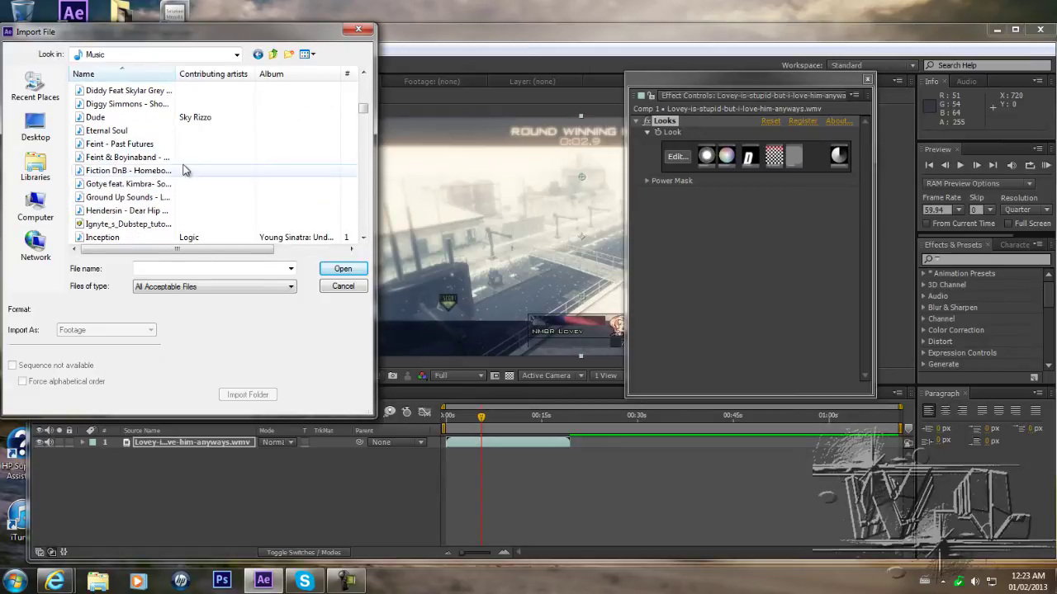
scroll(170, 190, down, 3)
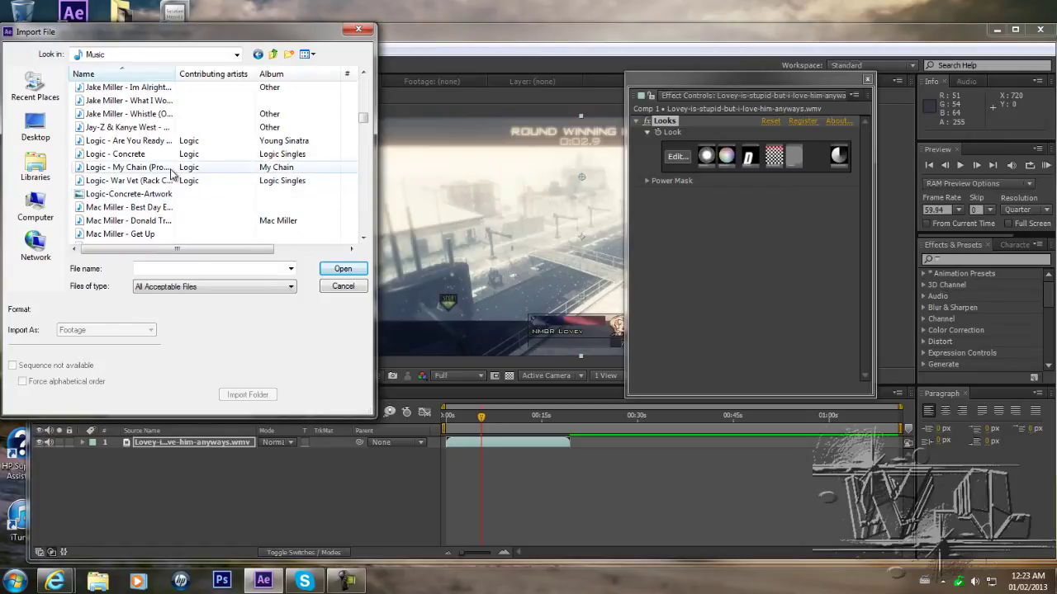
scroll(186, 201, down, 2)
scroll(183, 199, down, 2)
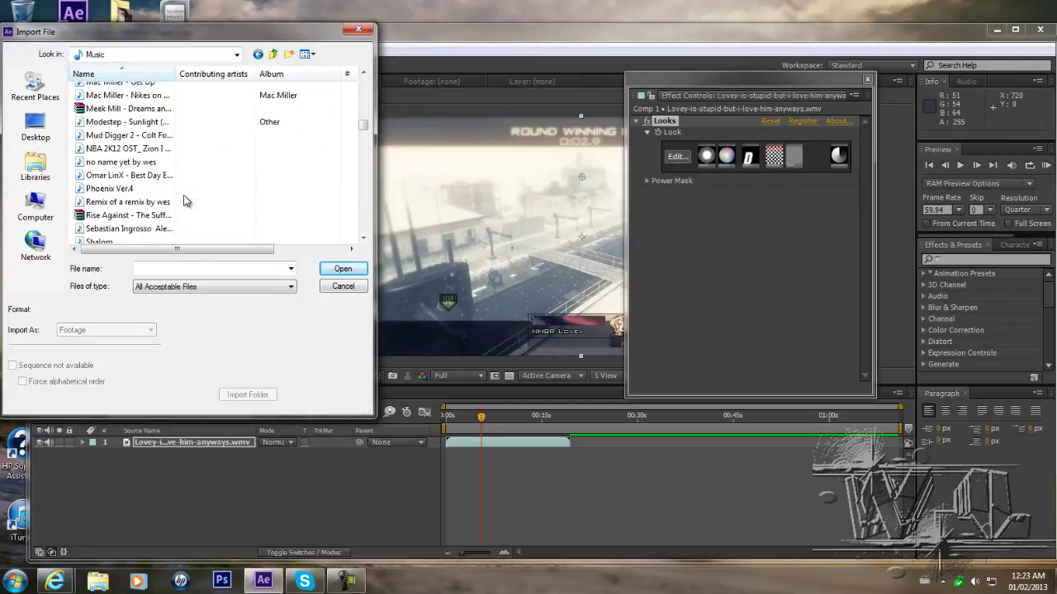
double_click(174, 190)
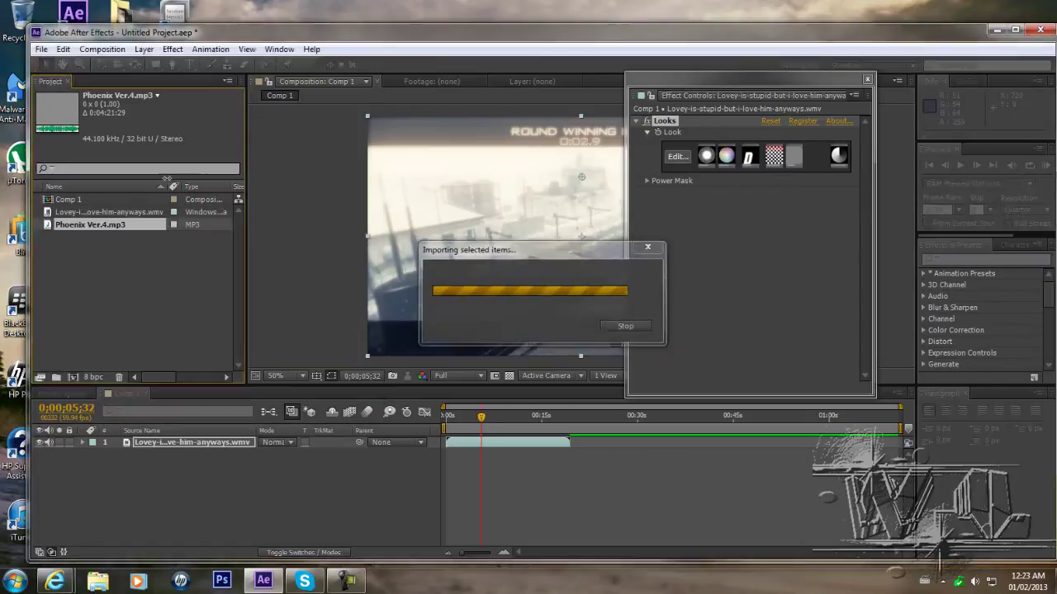
Drag Phoenix Ver.4.mp3 into Comp 1 below the gameplay clip and close Effect Controls
drag(135, 251, 183, 456)
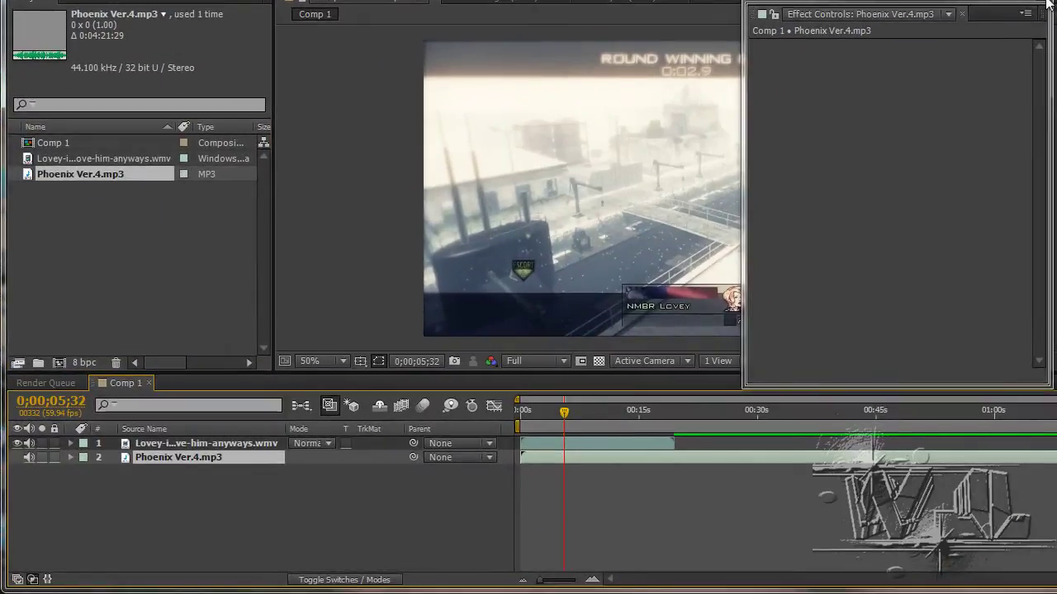
click(1047, 4)
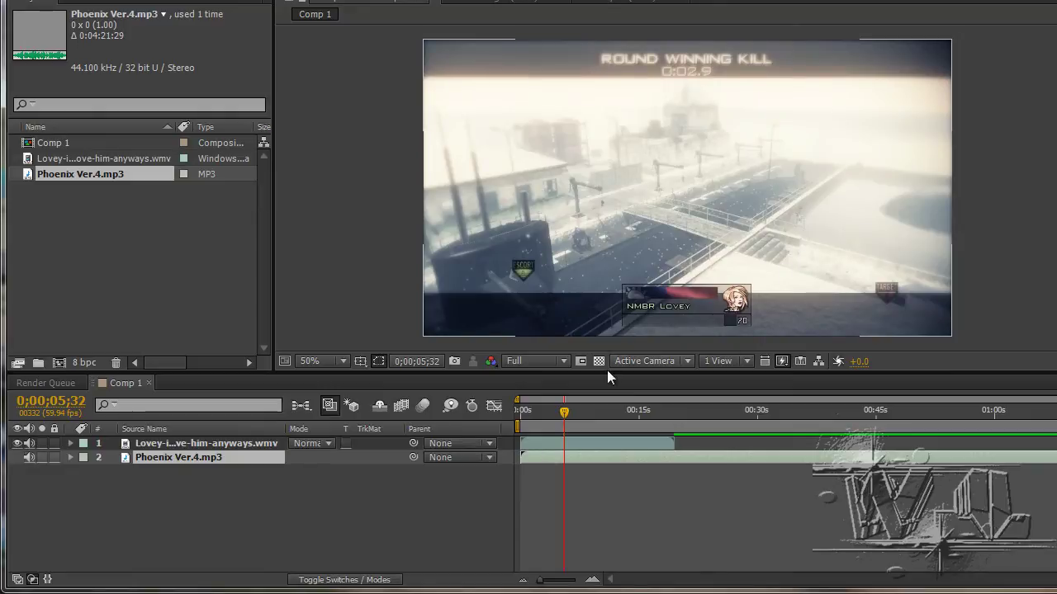
click(251, 443)
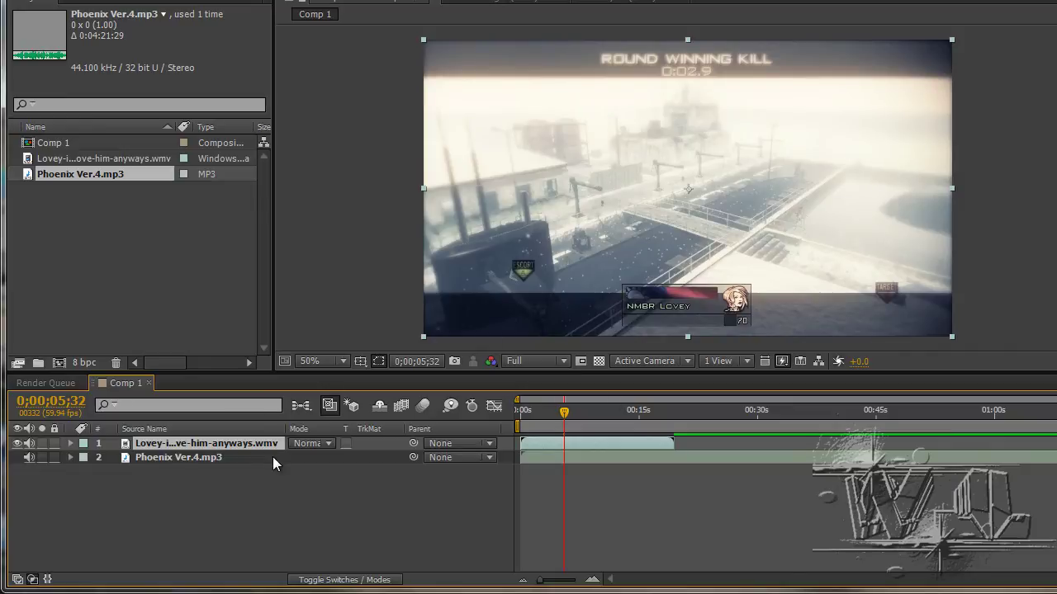
Display the song layer's waveform and scrub through it to hear the beat
click(607, 458)
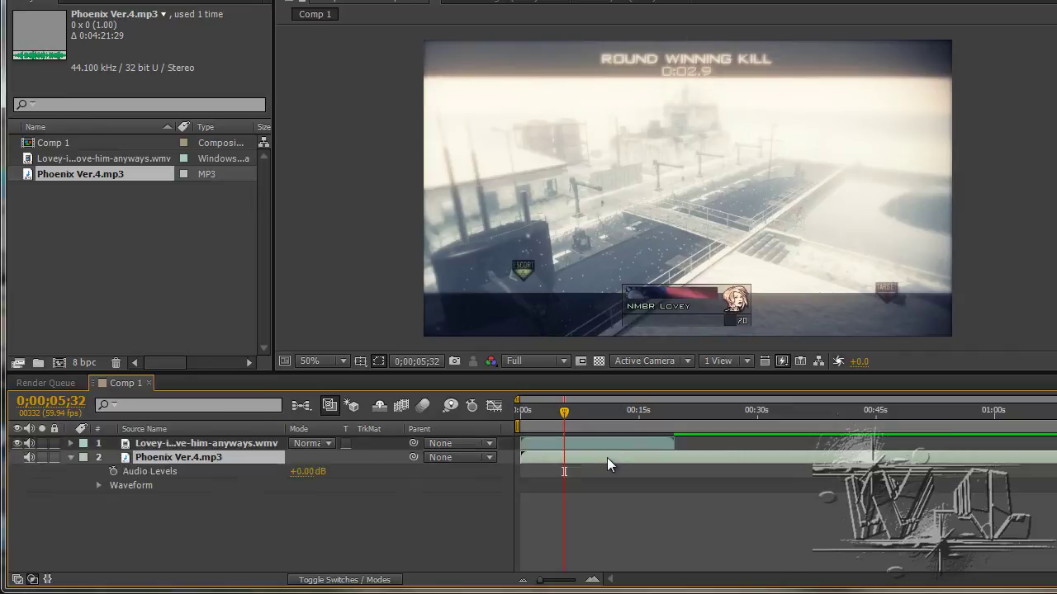
key(l)
key(l)
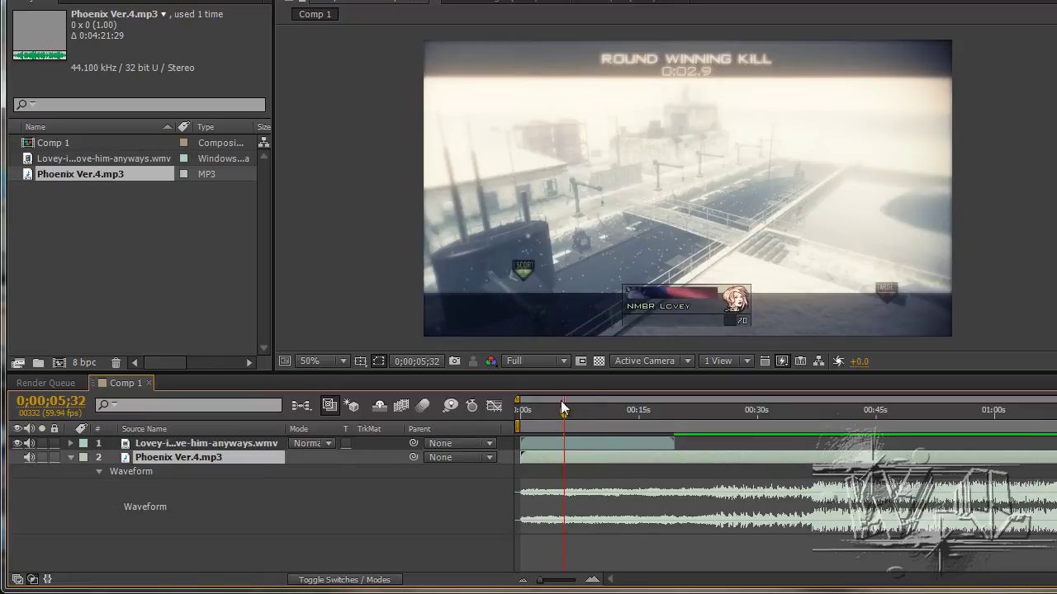
mouse_move(523, 458)
mouse_down()
mouse_move(777, 458)
mouse_move(728, 467)
mouse_move(747, 461)
mouse_move(531, 457)
mouse_move(542, 459)
mouse_up()
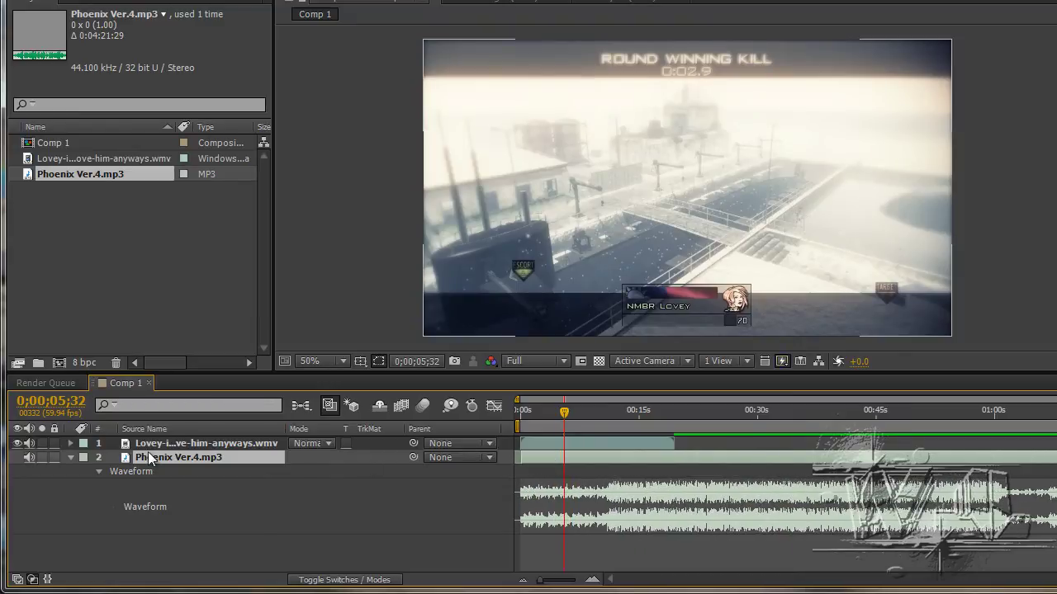
Create a white comp-size solid, White Solid 1, and set its blend mode to Overlay
click(68, 457)
right_click(155, 497)
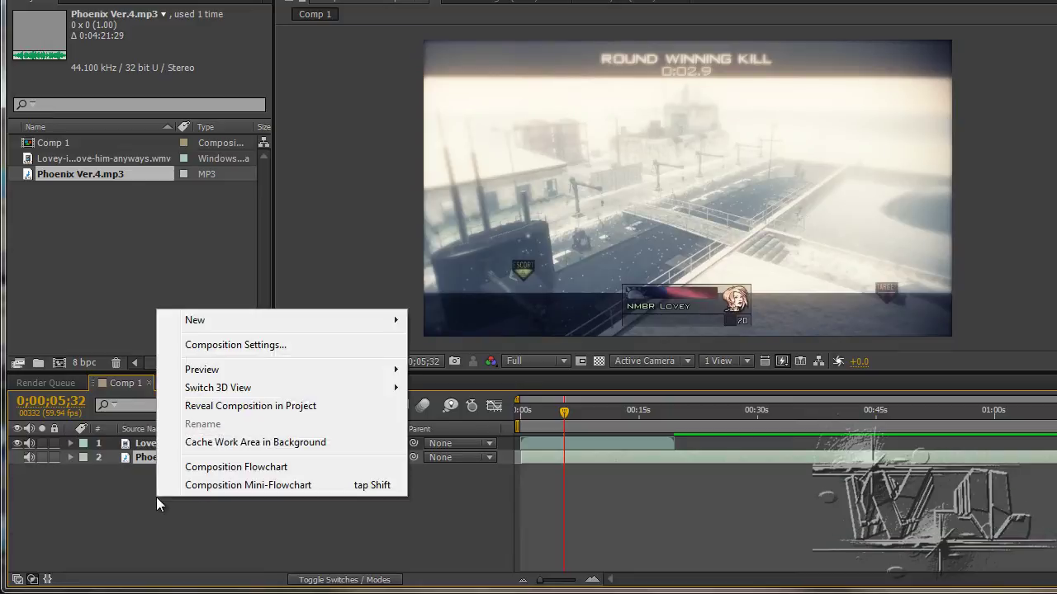
mouse_move(232, 319)
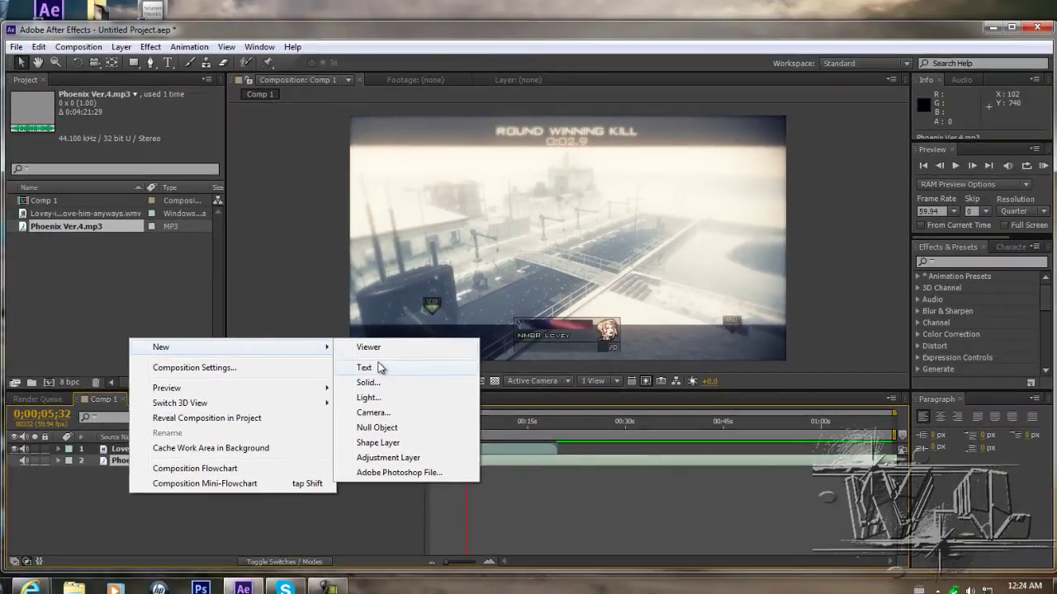
click(366, 382)
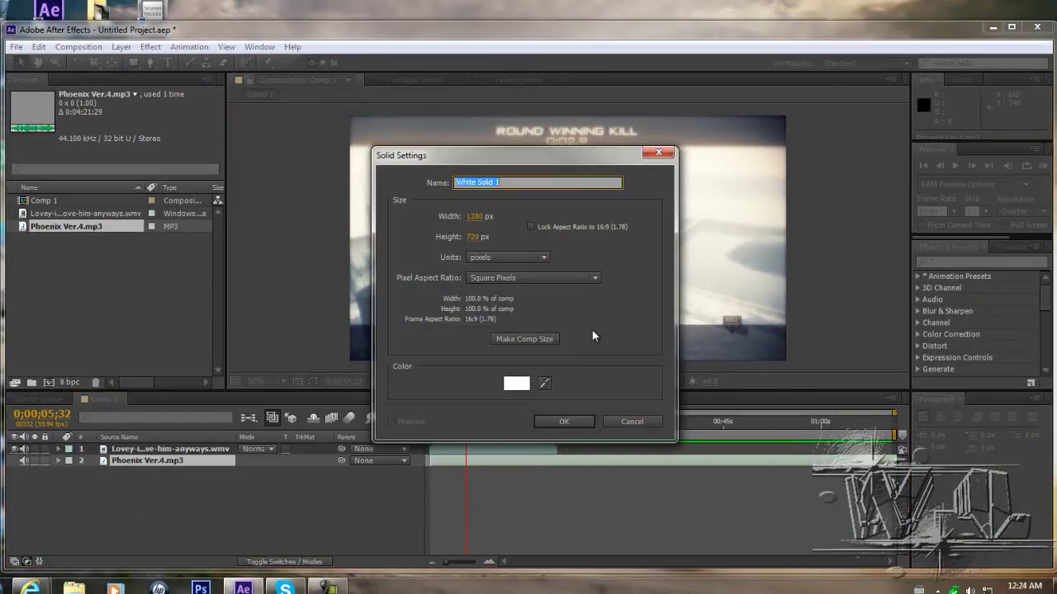
click(565, 422)
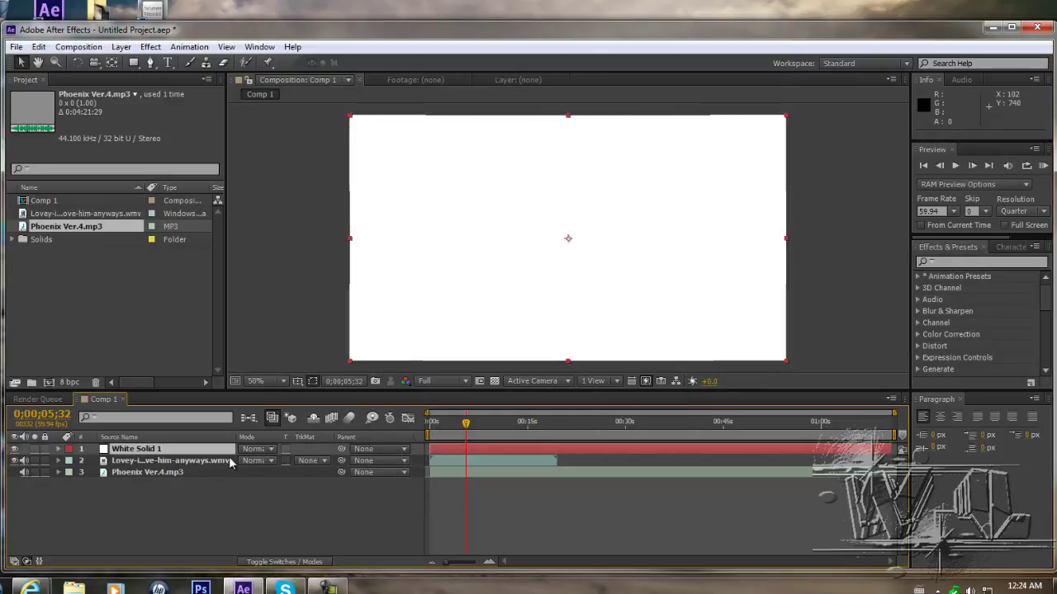
click(271, 452)
click(320, 291)
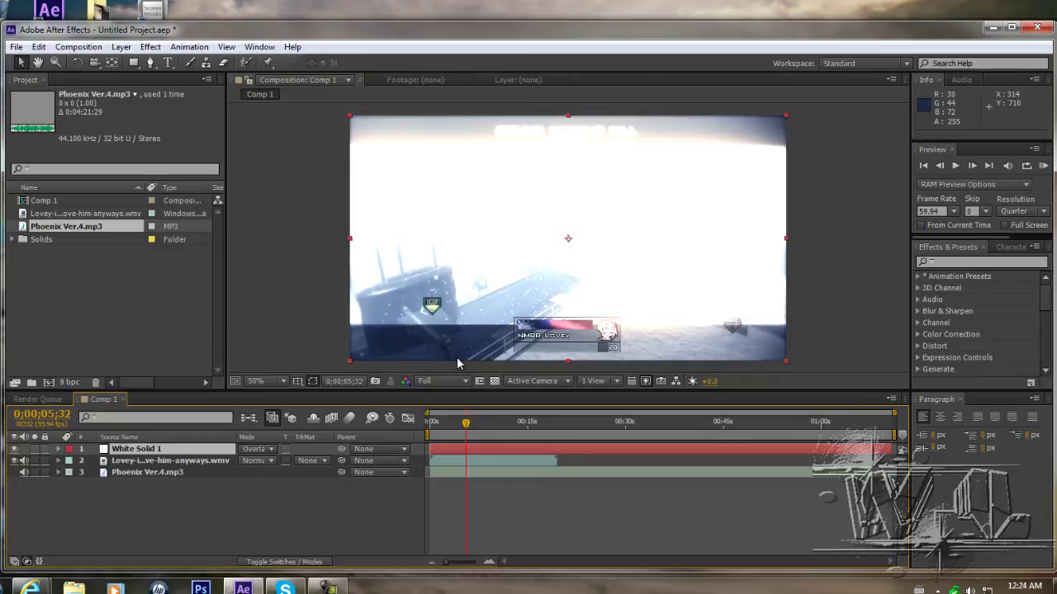
Apply Keyframe Assistant > Convert Audio to Keyframes to the Phoenix Ver.4.mp3 layer
click(215, 504)
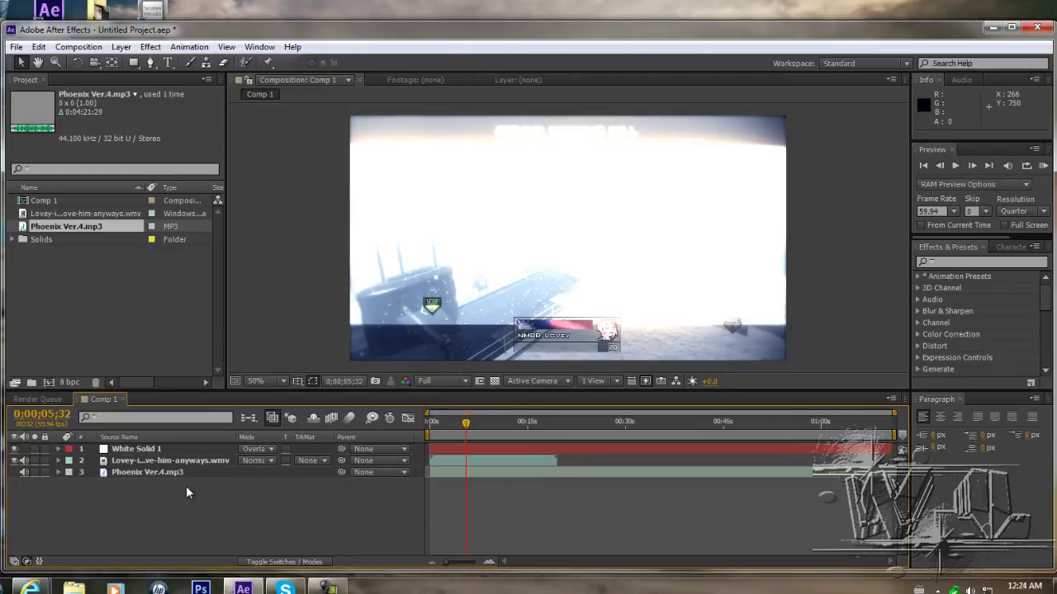
right_click(185, 485)
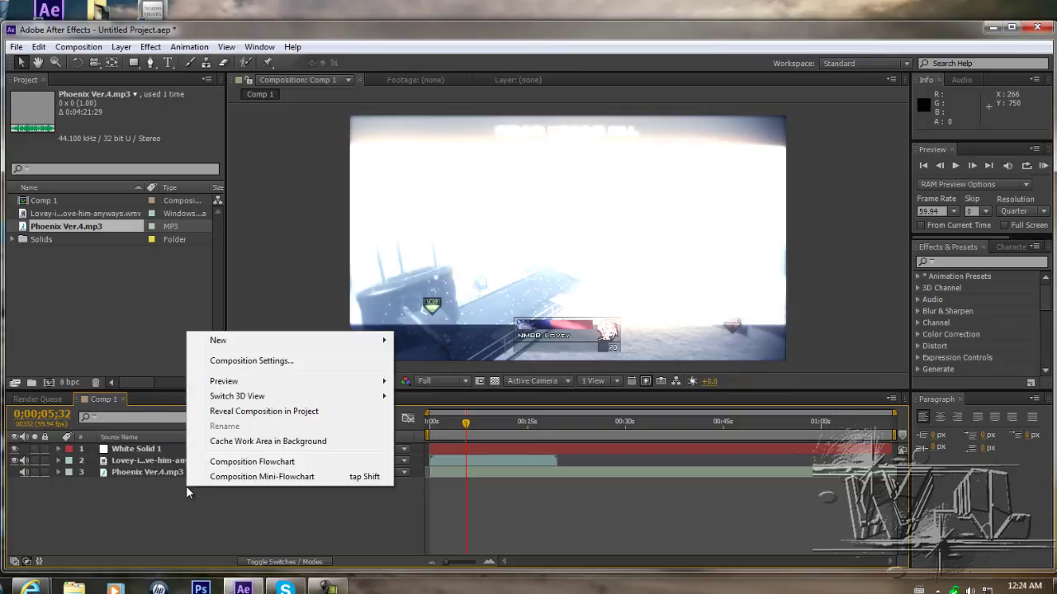
click(138, 472)
click(144, 461)
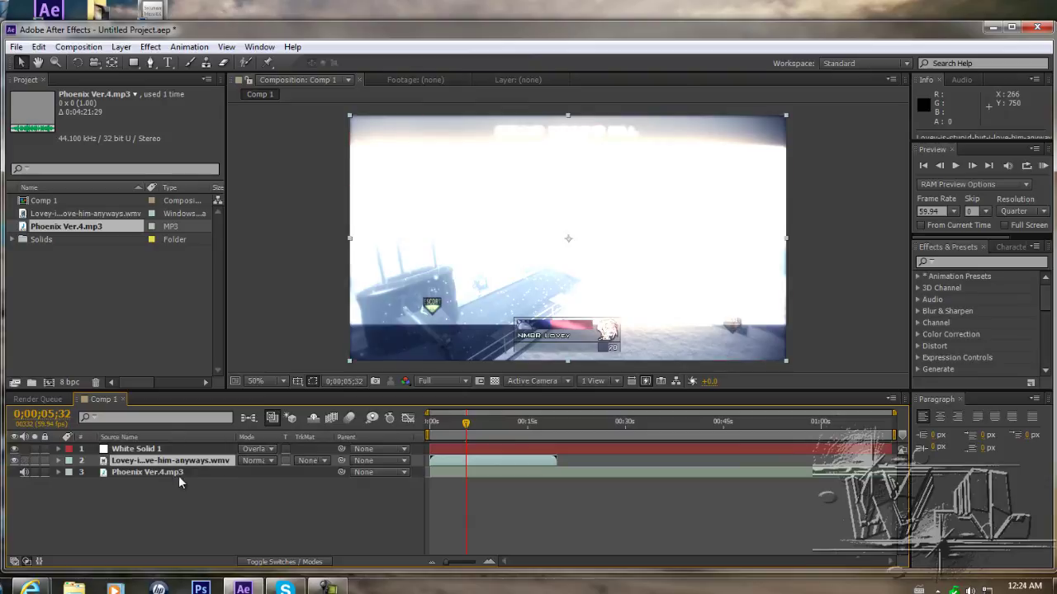
click(151, 473)
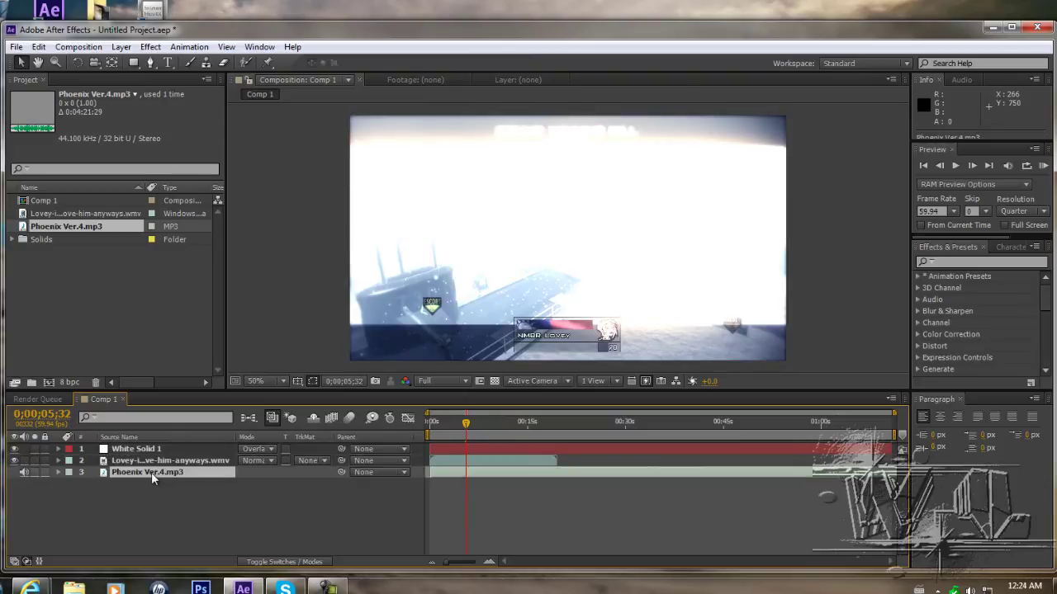
right_click(151, 472)
mouse_move(202, 276)
click(348, 275)
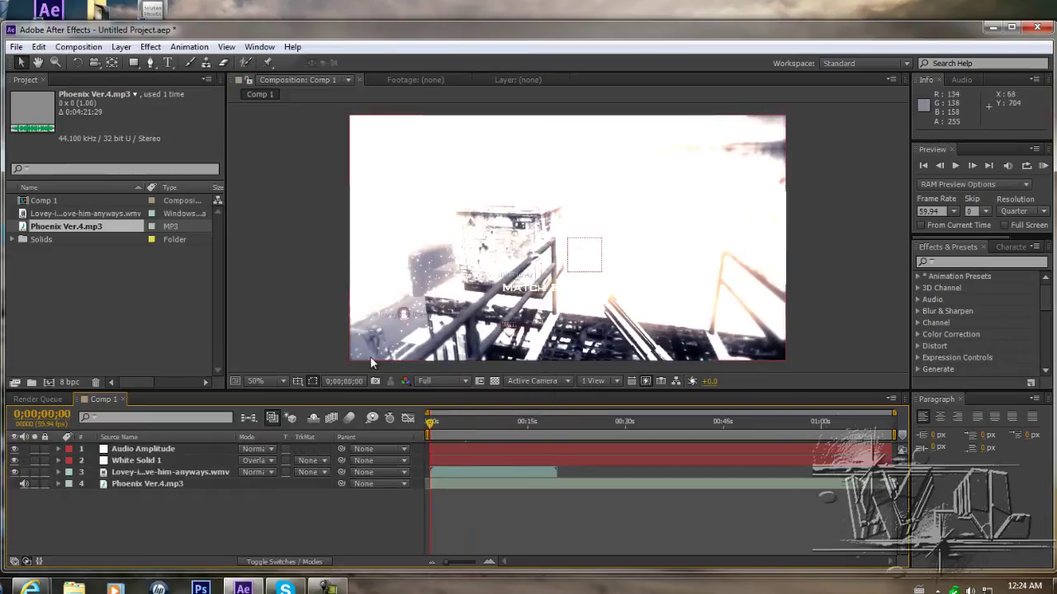
Delete the Left Channel and Right Channel effects from the Audio Amplitude layer
click(57, 449)
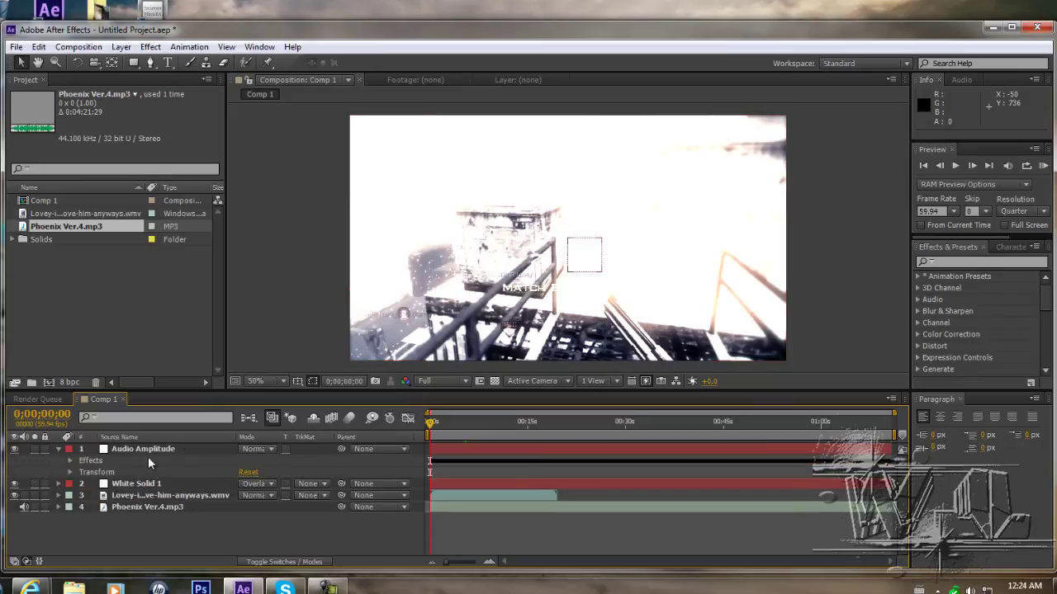
click(70, 461)
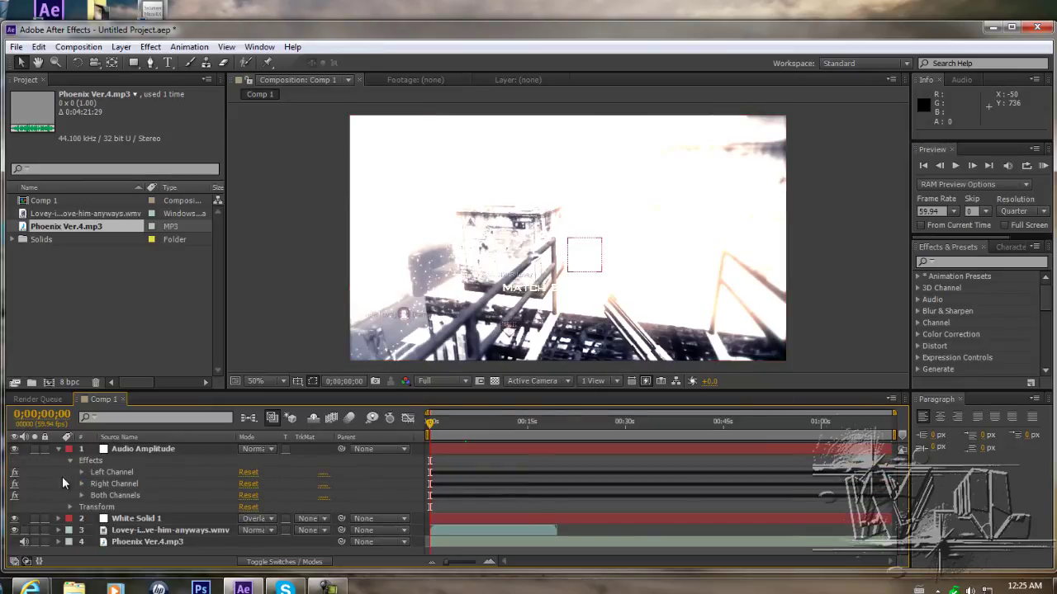
drag(70, 471, 51, 480)
click(41, 458)
key(Delete)
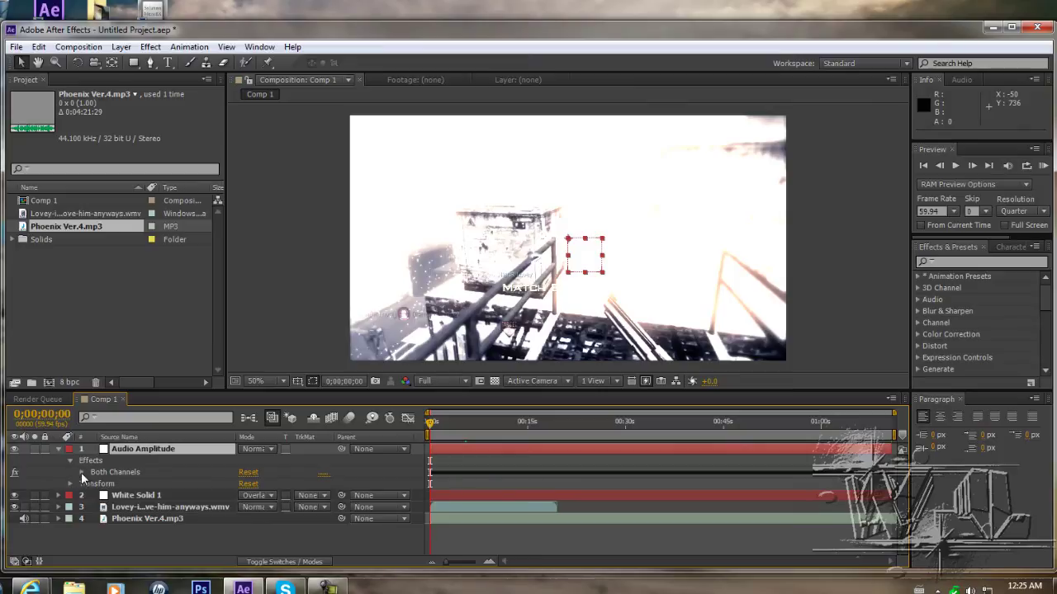
Reveal the Both Channels Slider value and White Solid 1's Transform properties, including Opacity
click(81, 472)
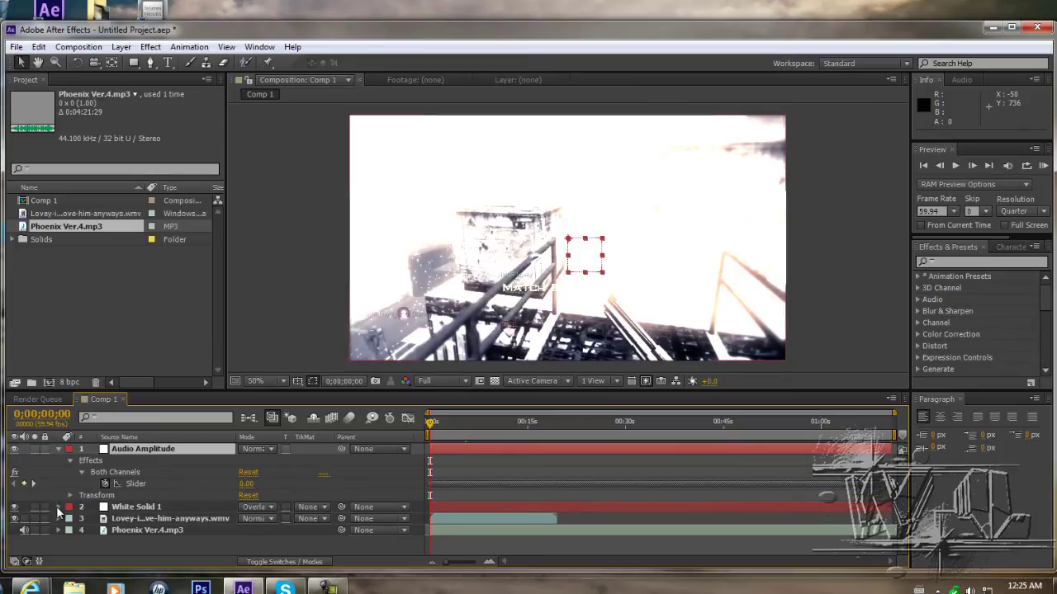
click(59, 506)
click(70, 518)
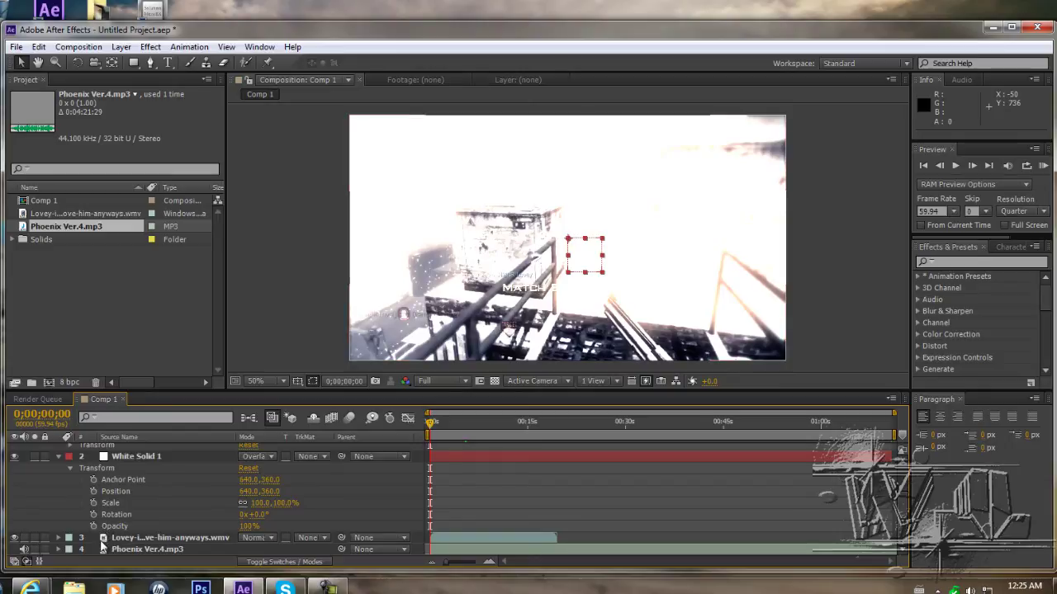
Give White Solid 1's Opacity an expression linking to the Both Channels Slider, multiplied by 7
alt+click(94, 527)
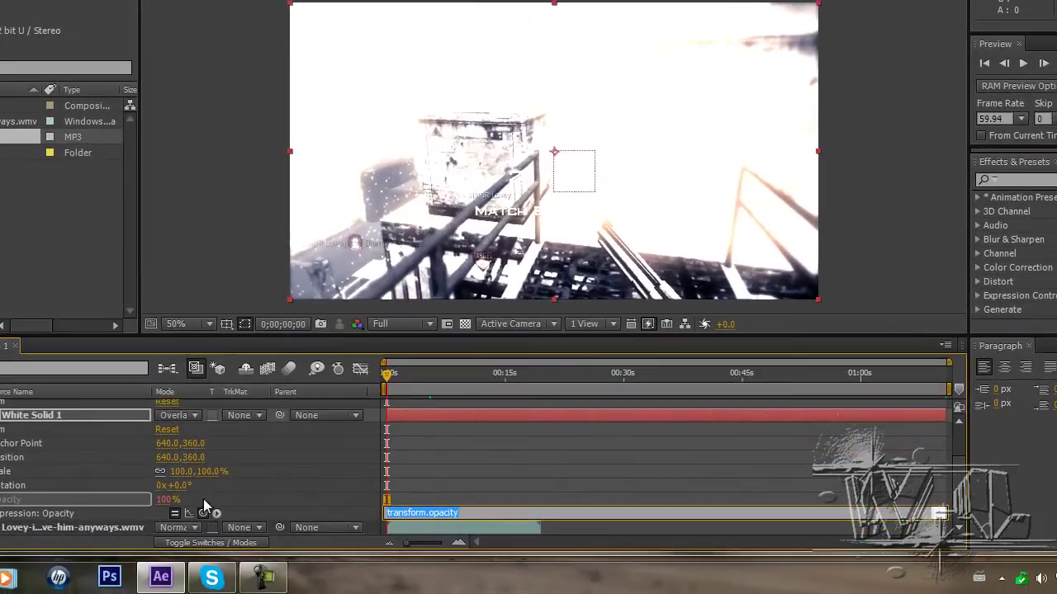
drag(203, 512, 83, 448)
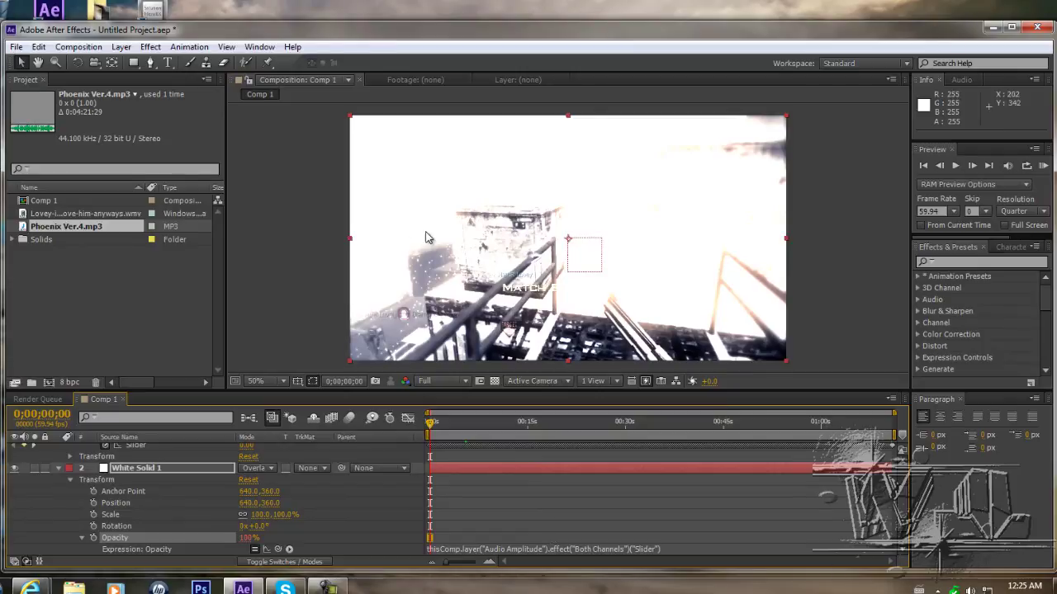
click(679, 551)
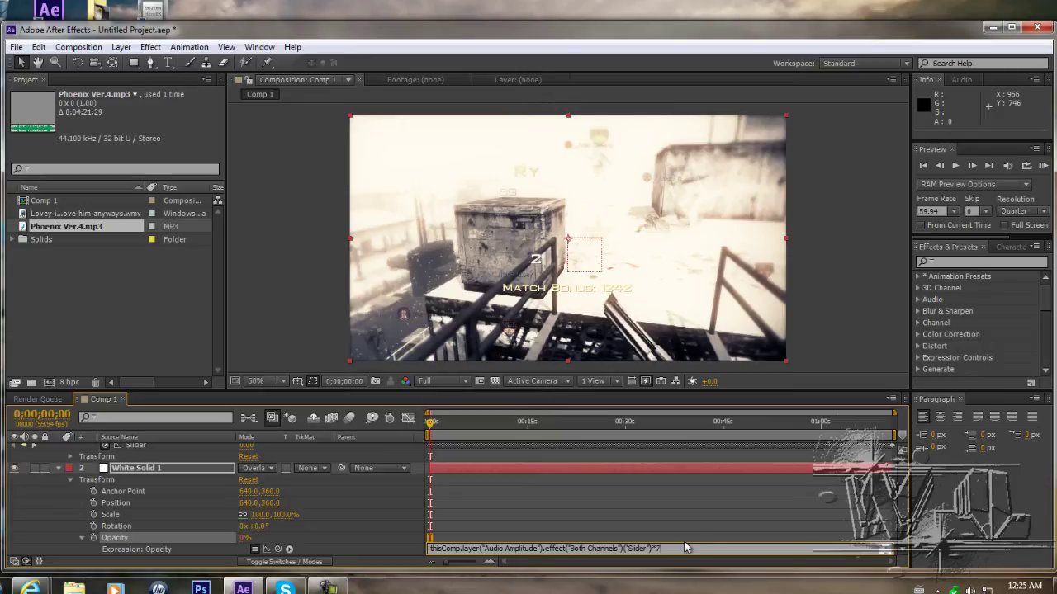
click(667, 509)
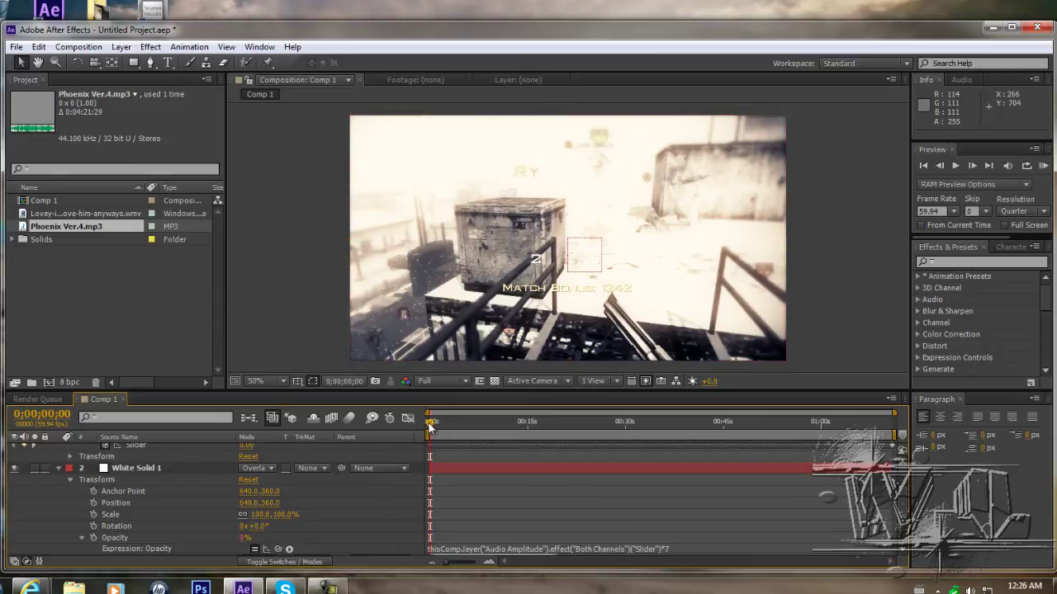
Check the opacity at 0;00;03;27, then start a Quarter-resolution RAM preview
drag(432, 423, 443, 427)
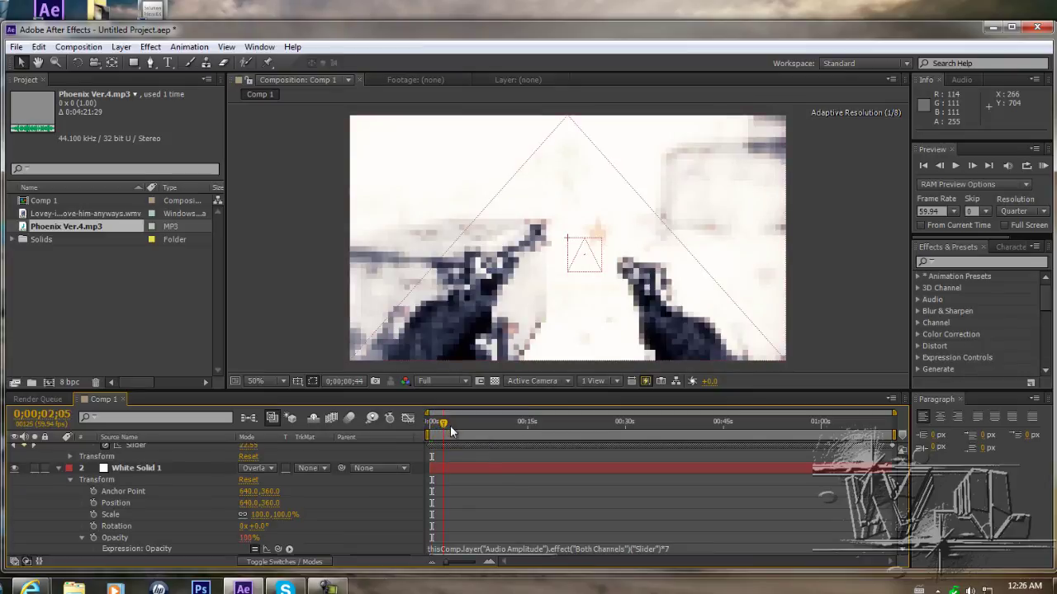
drag(451, 430, 453, 429)
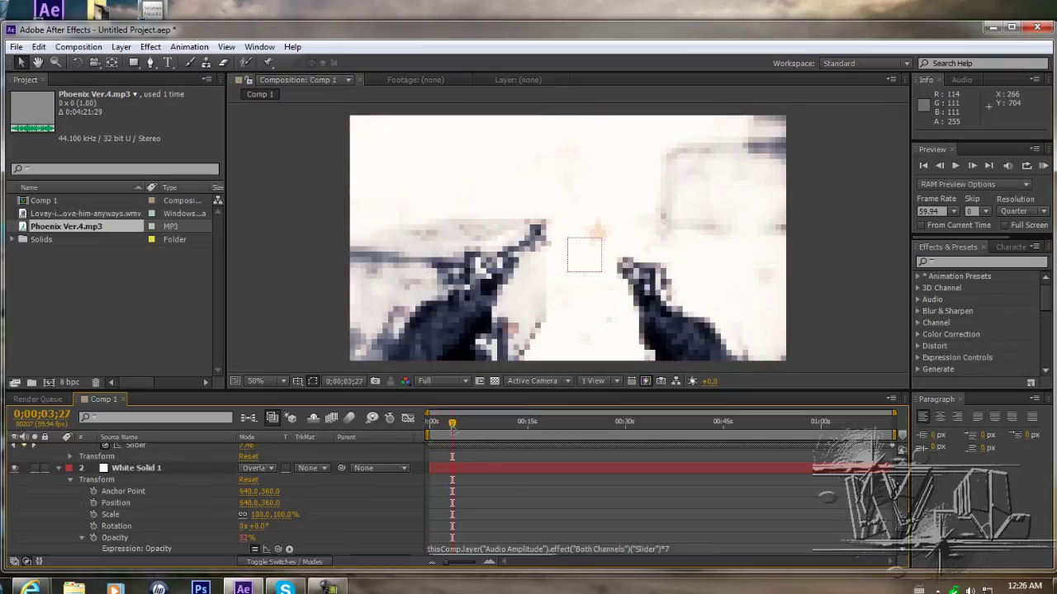
click(1020, 213)
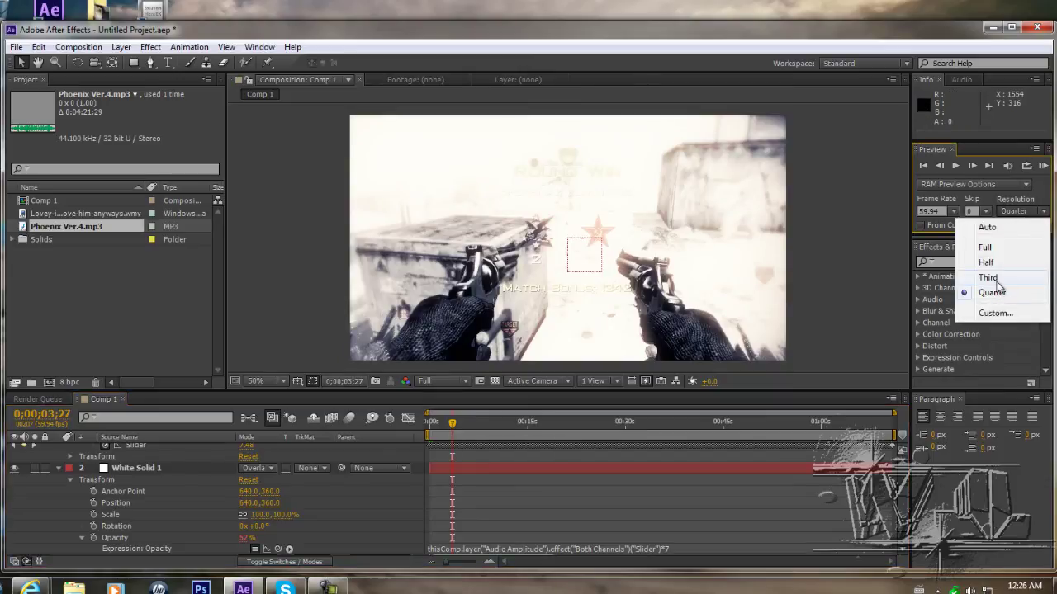
click(1042, 166)
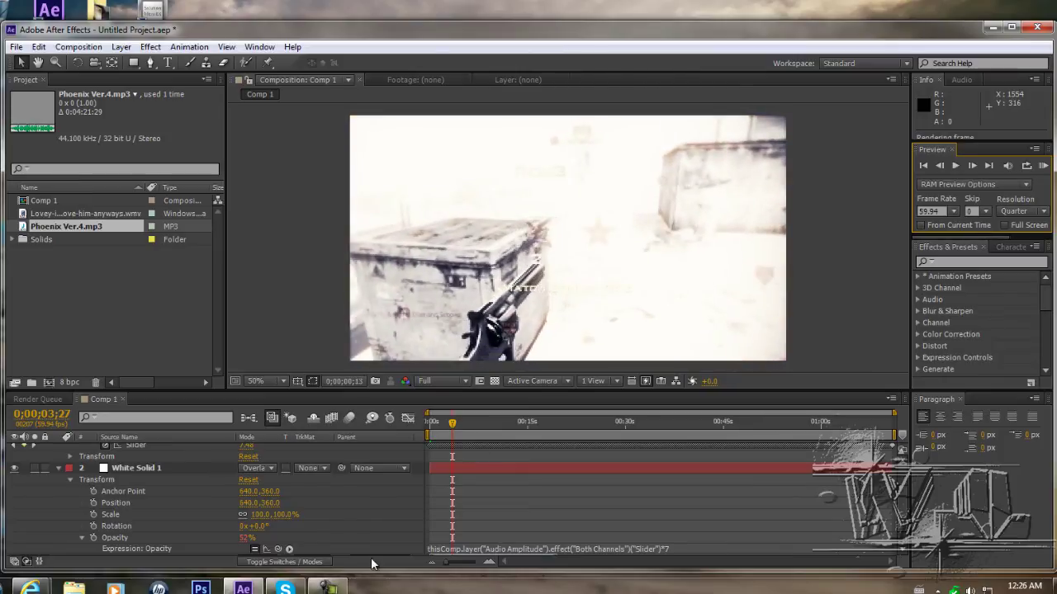
Play Comp 1's RAM preview to watch the white overlay flash with the song
right_click(328, 588)
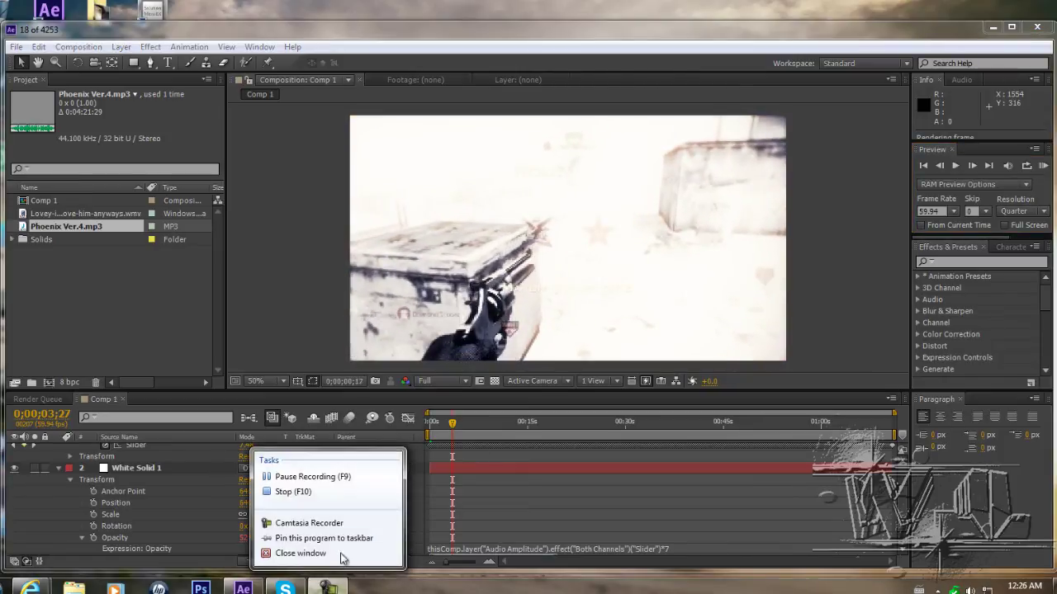
click(343, 477)
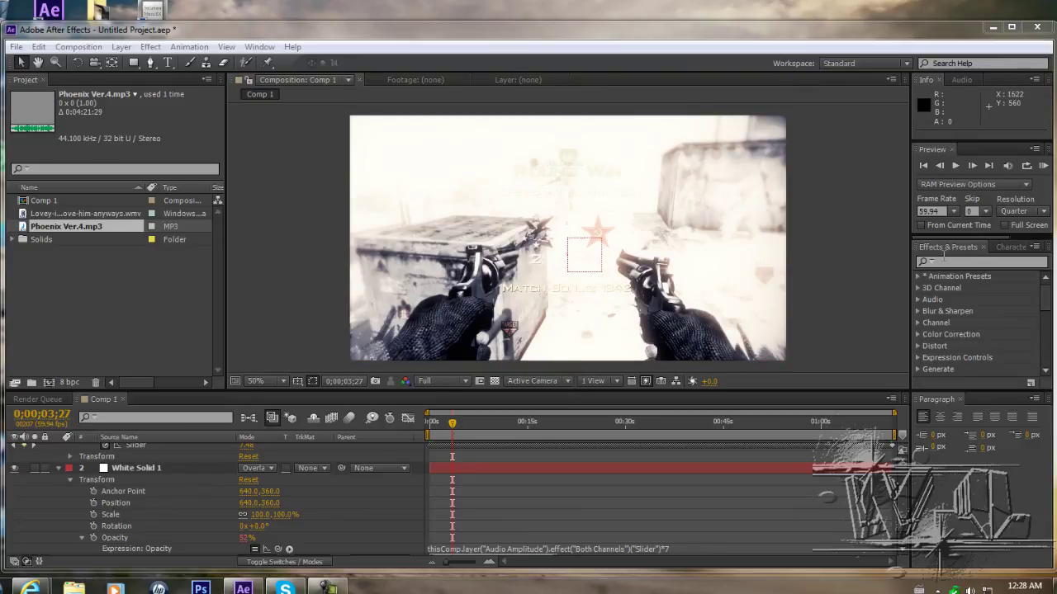
click(1043, 168)
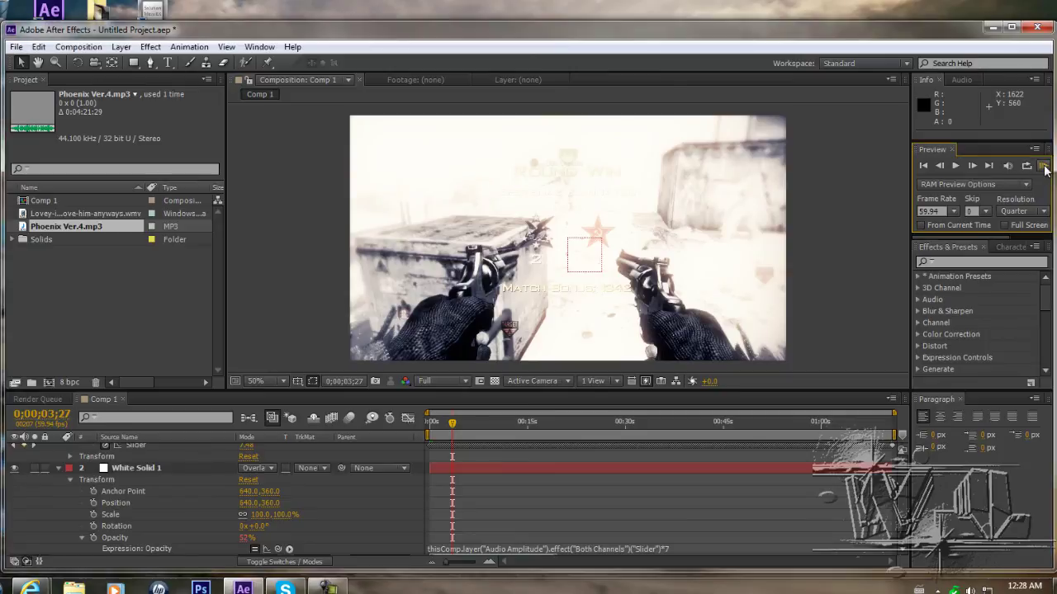
click(1044, 166)
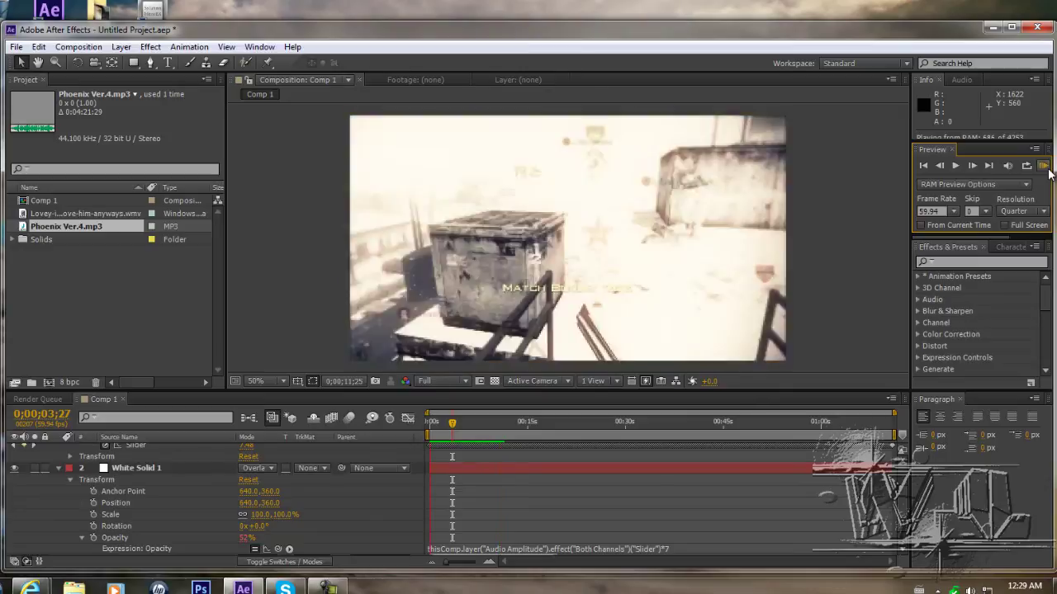
Stop the preview at 0;00;03;27 and click into White Solid 1's Opacity expression text
click(1045, 167)
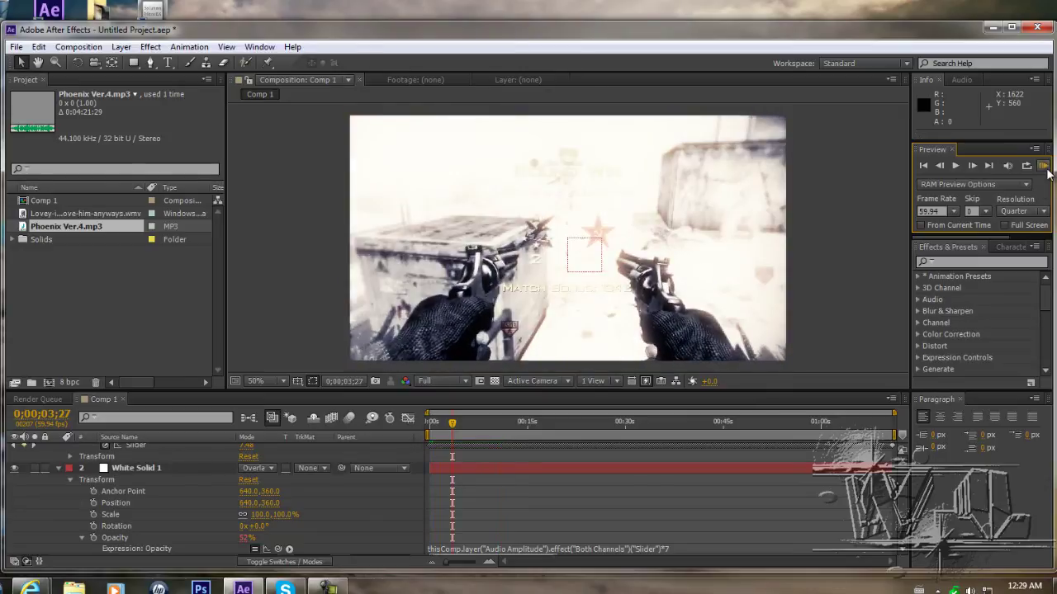
scroll(533, 468, up, 2)
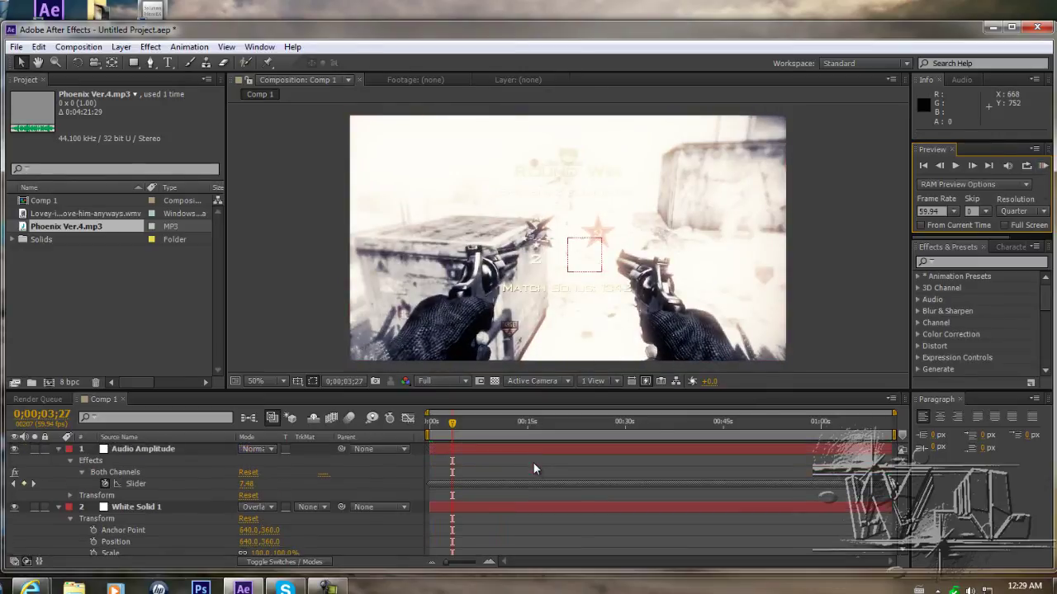
scroll(534, 462, down, 3)
click(681, 527)
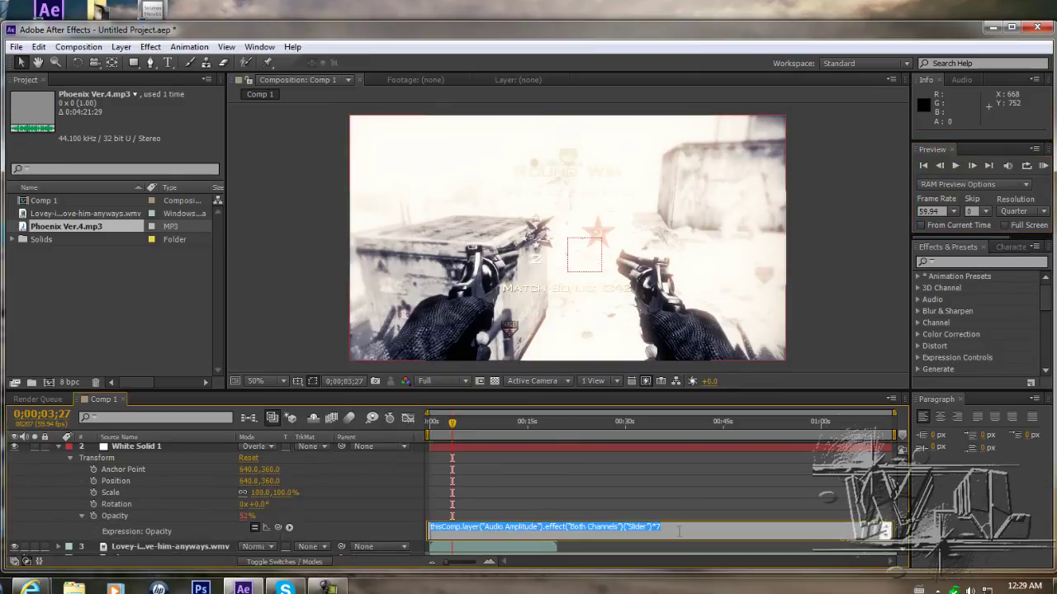